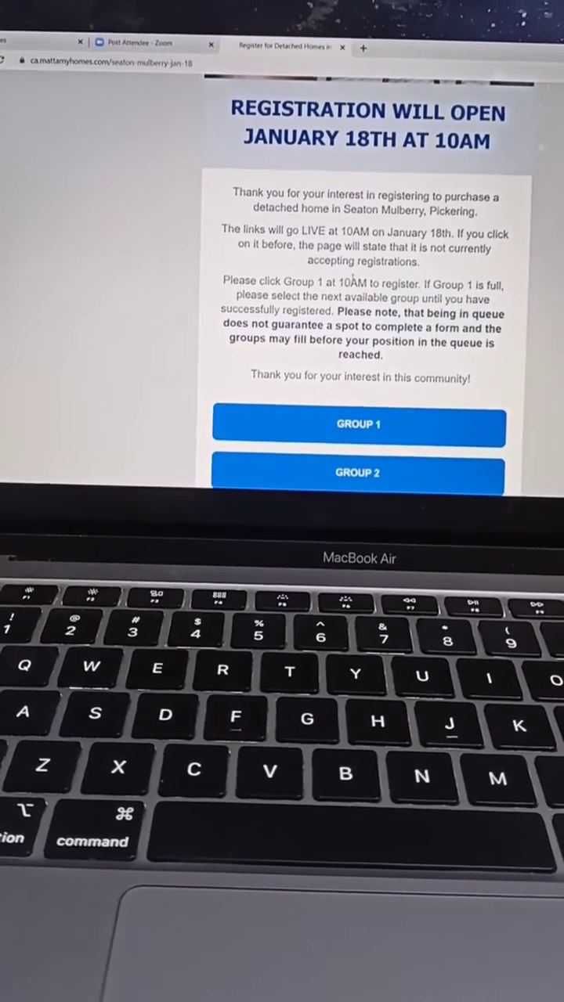
scroll(353, 278, up, 1)
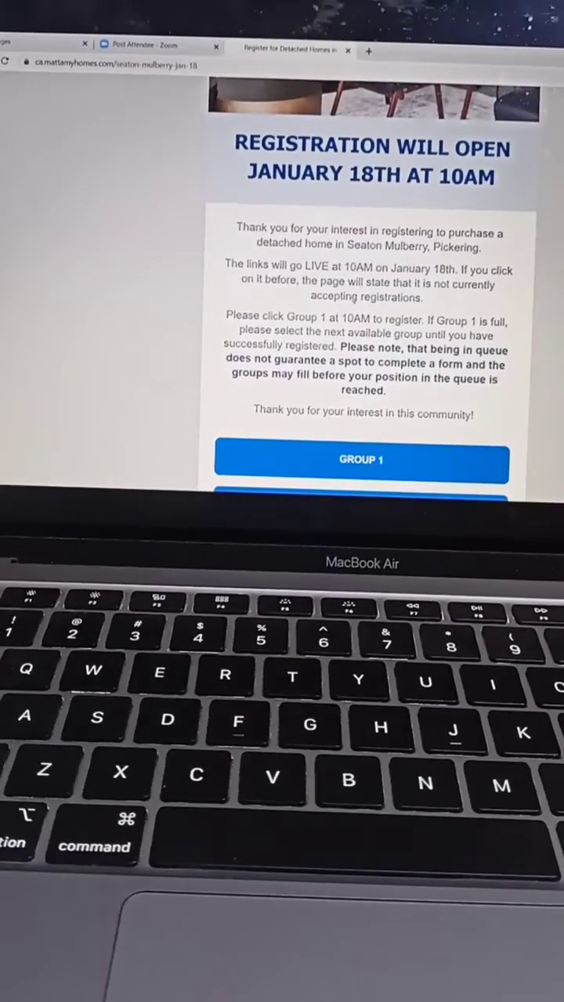
scroll(360, 352, down, 2)
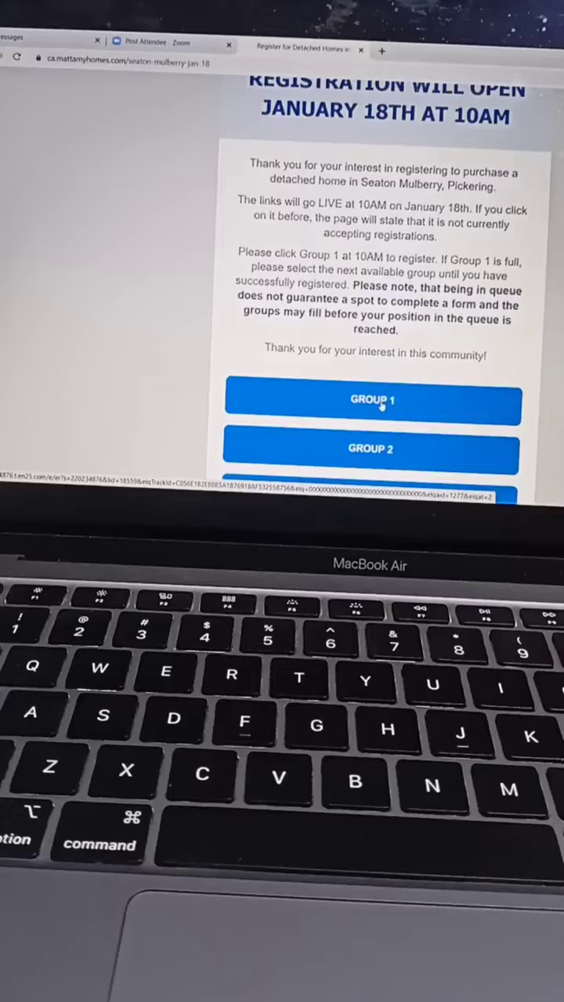
Step: Open the Group 1 registration link, which leads to RSVPify's 'event not yet published' page
click(336, 255)
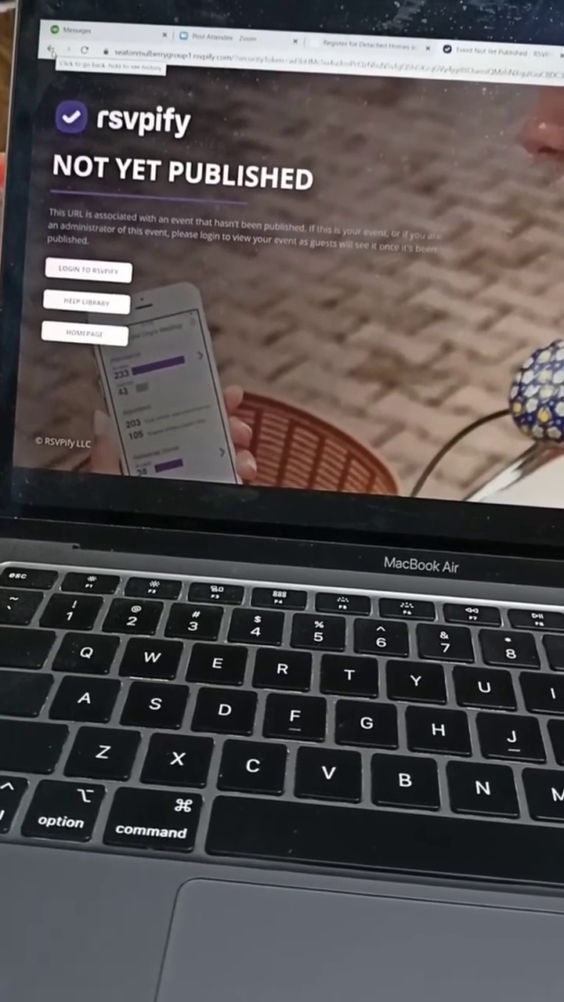
Step: Go back in the Group 1 tab so RSVPify reloads its human-verification check
click(53, 57)
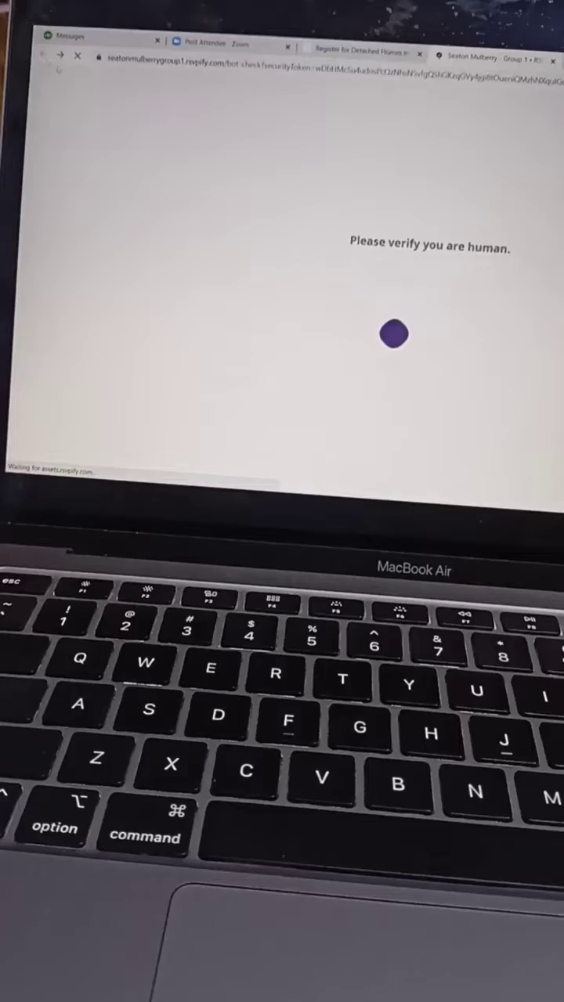